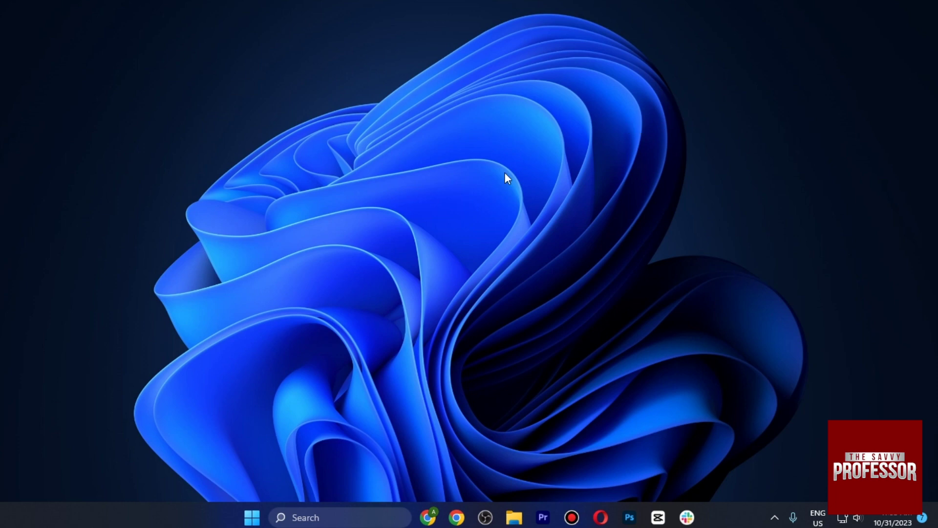
- Switch desktop icons back on from the desktop's View shortcut menu
right_click(503, 127)
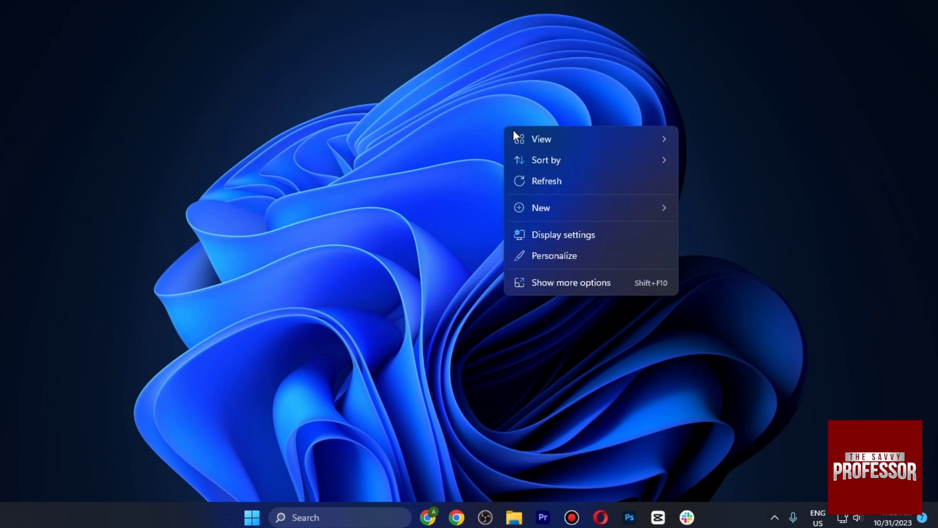
mouse_move(542, 139)
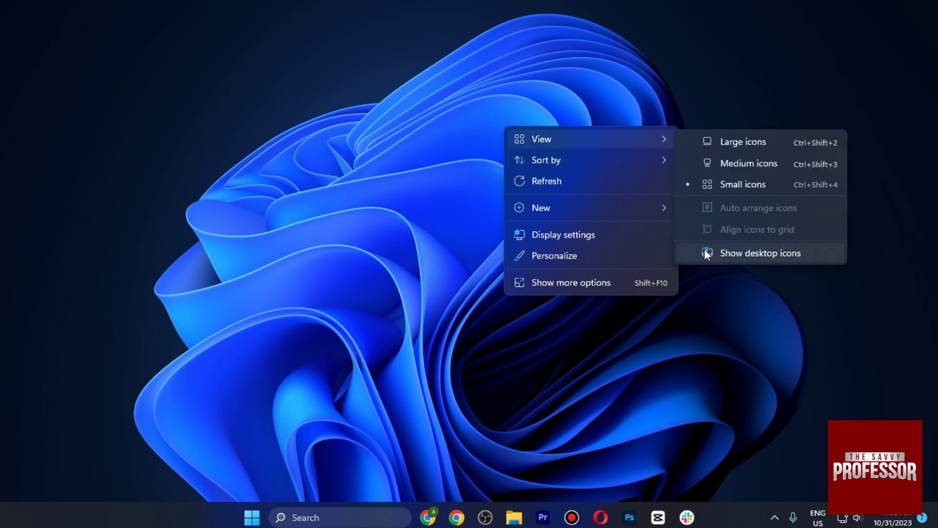
click(792, 249)
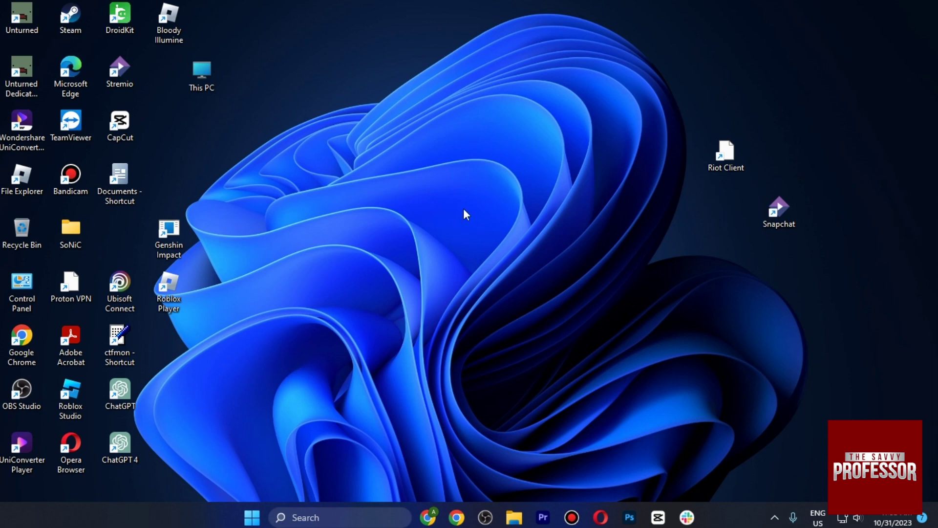
- Reach Desktop icon settings via Settings > Personalization > Themes > Related settings
click(251, 517)
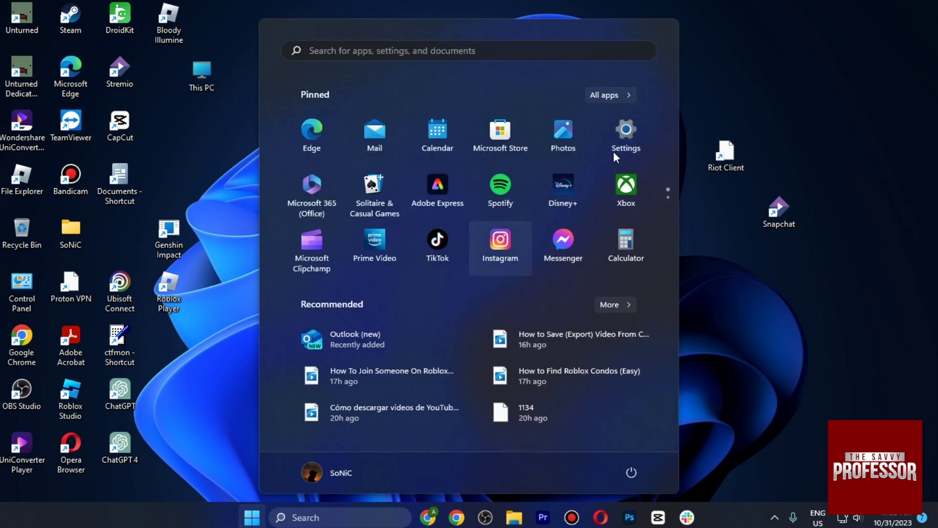
click(607, 151)
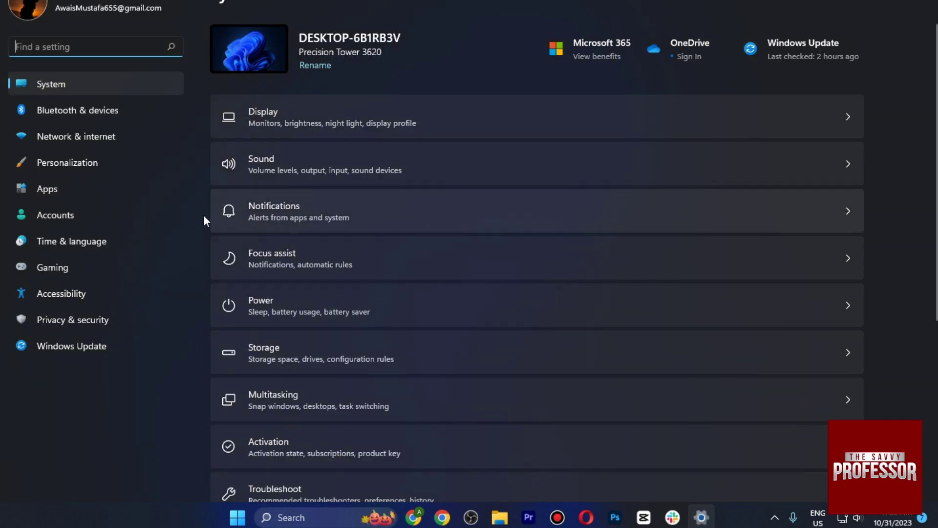
click(104, 165)
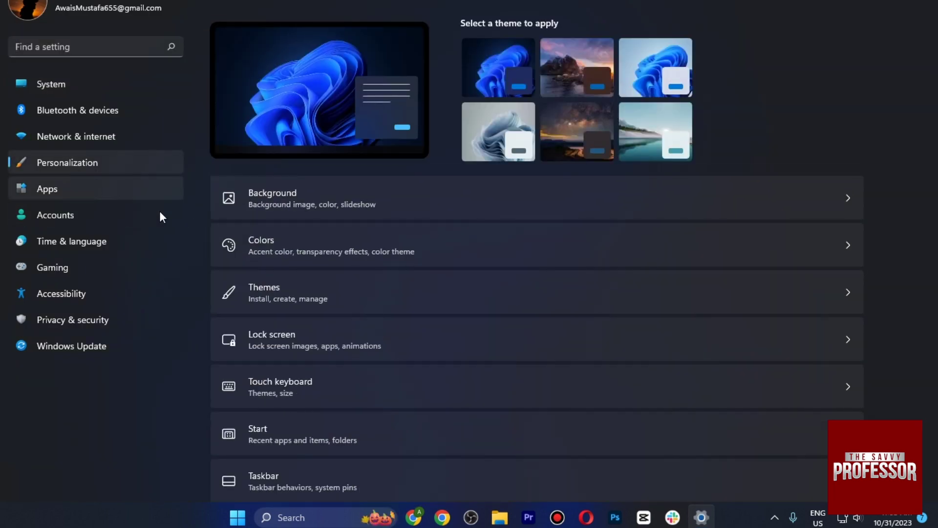
click(281, 290)
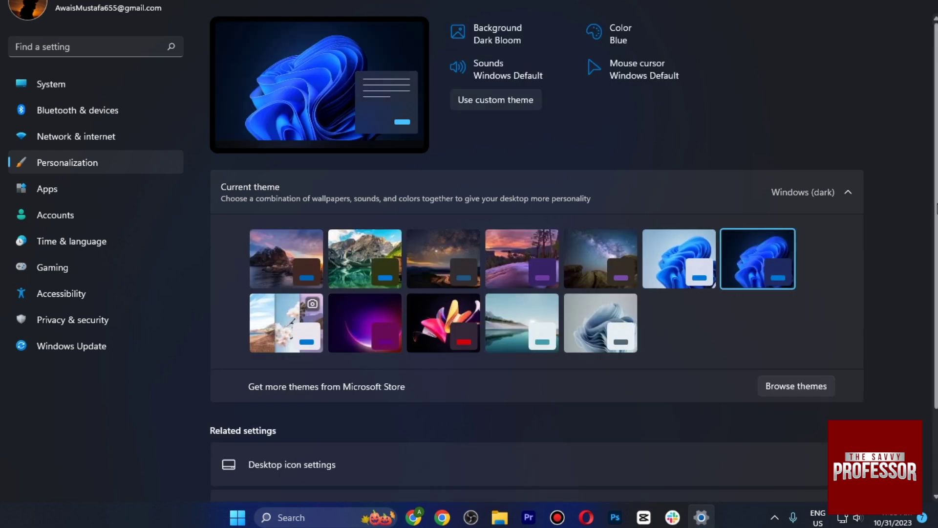
scroll(536, 256, down, 3)
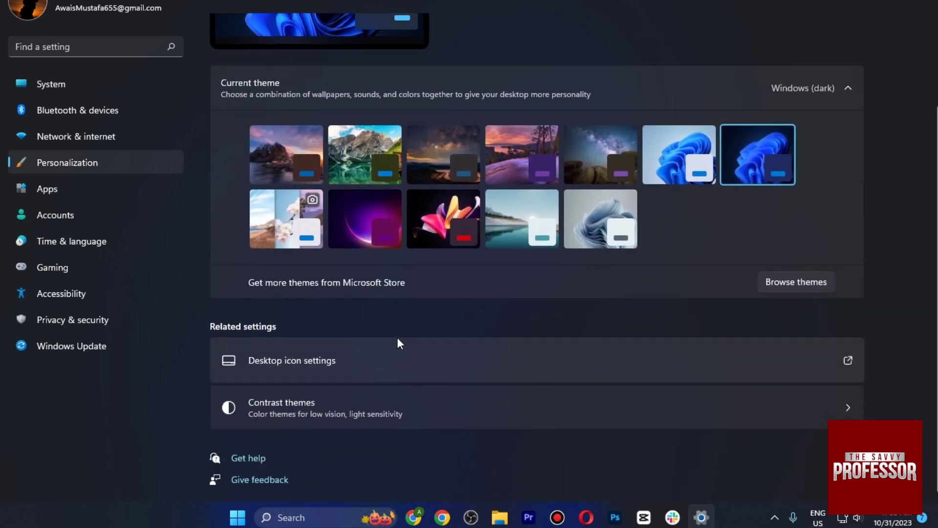
click(363, 348)
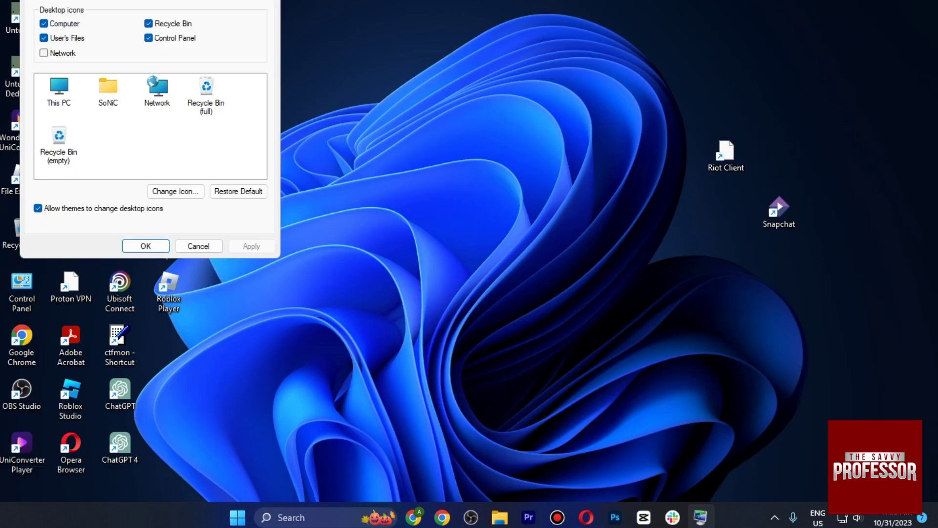
- Centre the dialog and tick Computer, User's Files, Network, Recycle Bin and Control Panel, then apply
drag(154, 6, 495, 61)
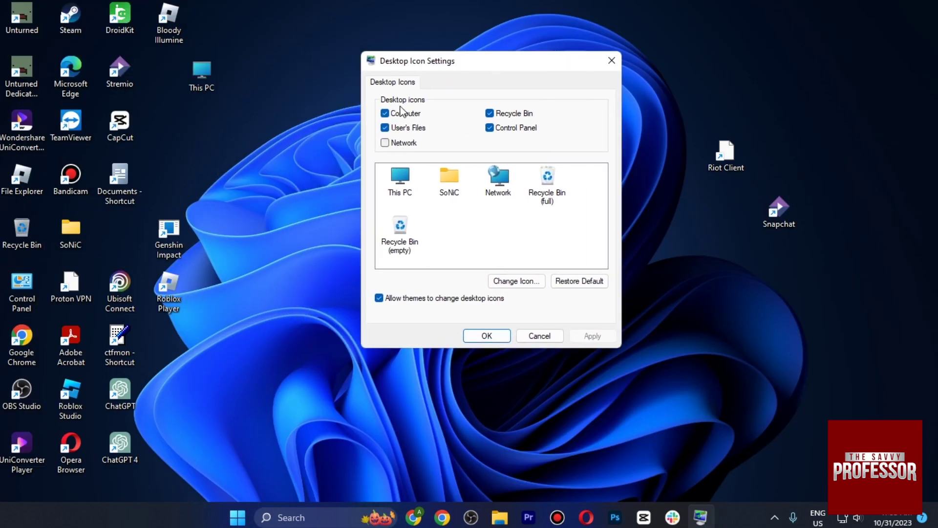
click(494, 117)
click(490, 115)
click(385, 142)
click(485, 214)
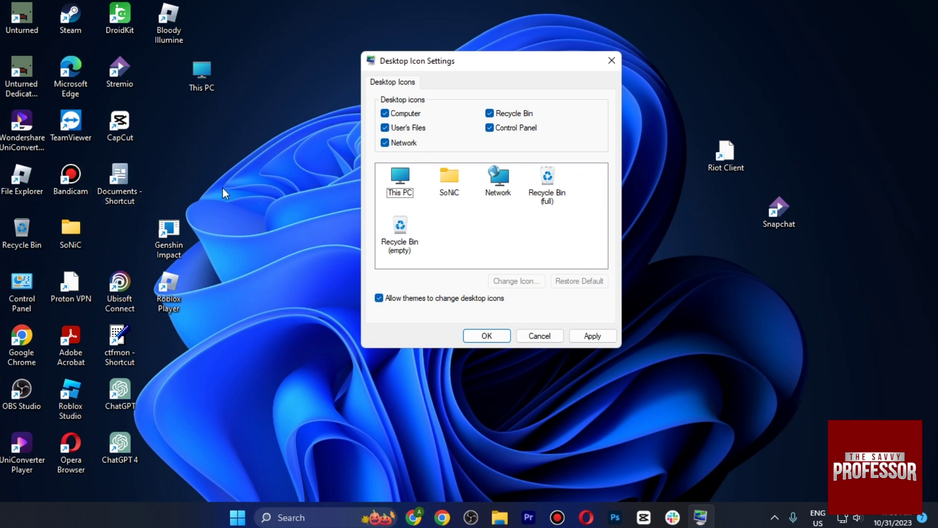
click(603, 339)
- Confirm with OK so the Network icon appears on the desktop with the others
click(500, 336)
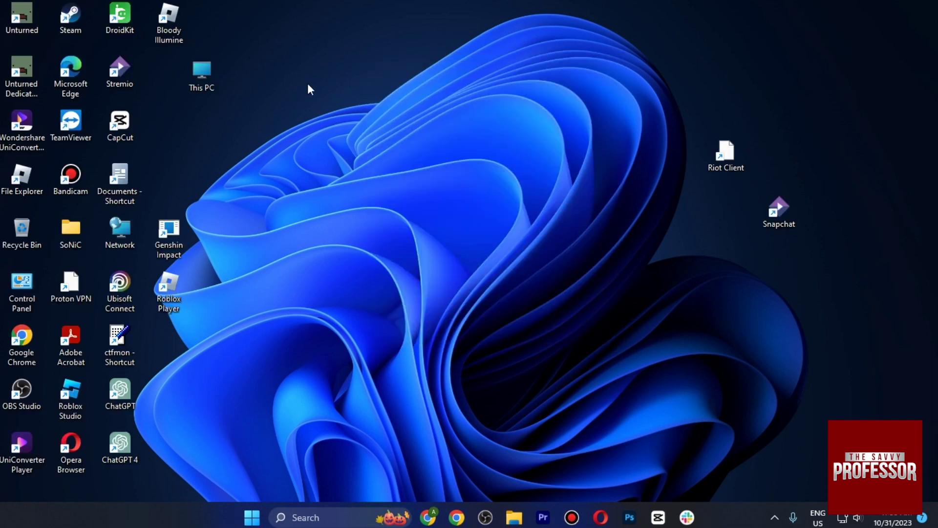